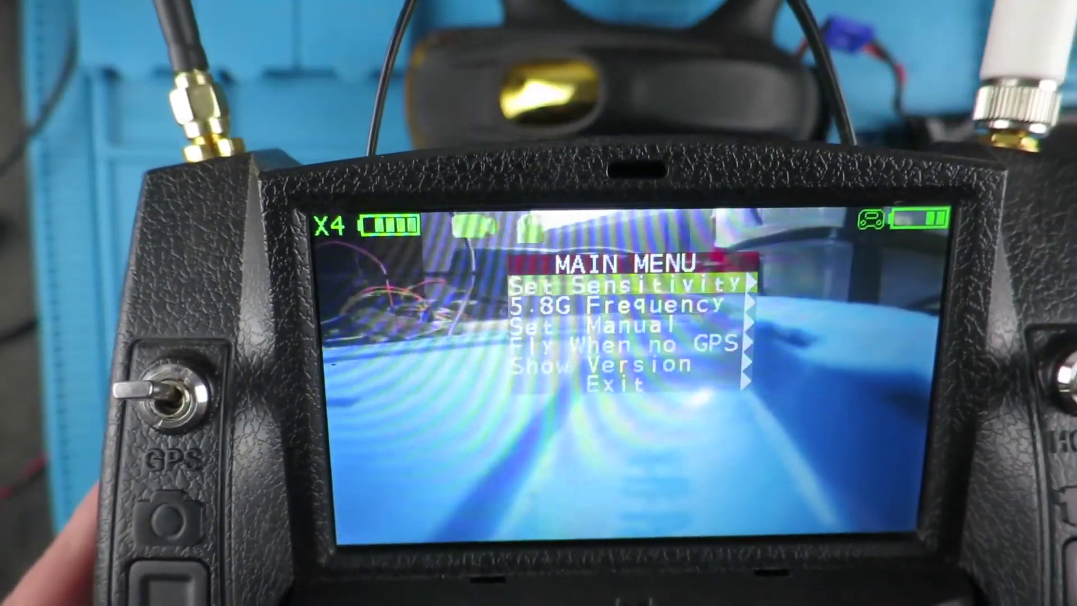
# Step: Scroll the transmitter's main menu down to Show Version and open the VERSION screen
pyautogui.press('Down')
pyautogui.press('Down')
pyautogui.press('Down')
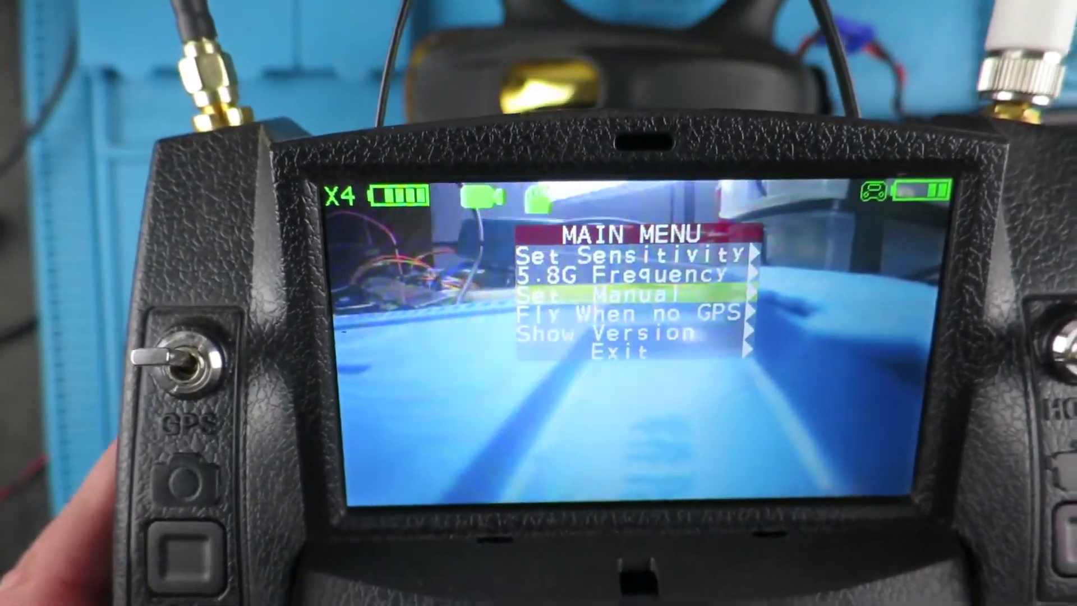
pyautogui.press('Down')
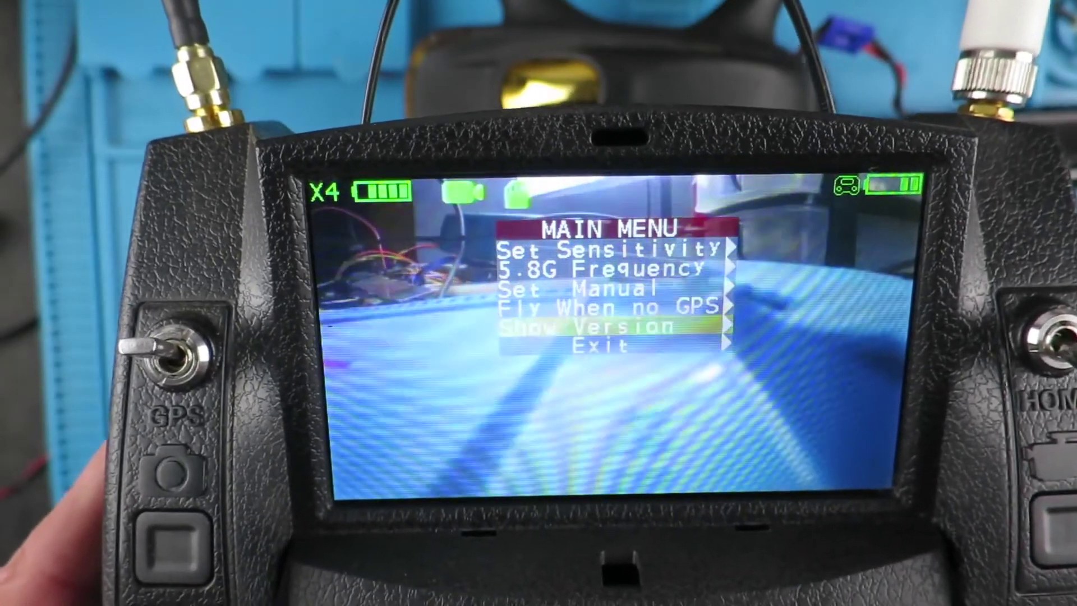
pyautogui.press('Return')
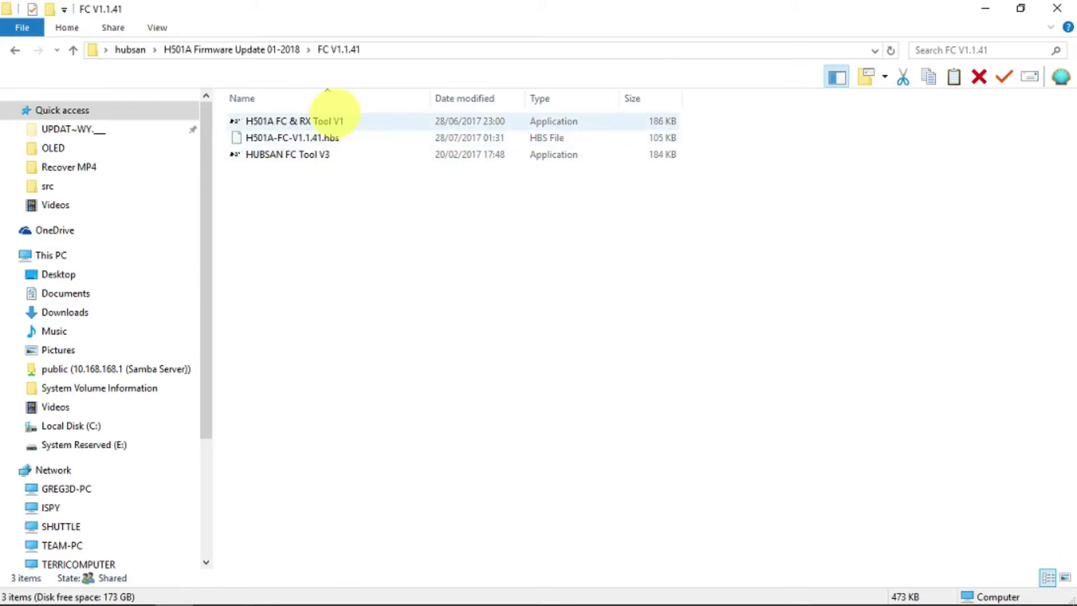
# Step: Launch H501A FC & RX Tool V1 from the FC V1.1.41 folder and centre its window
pyautogui.doubleClick(334, 119)
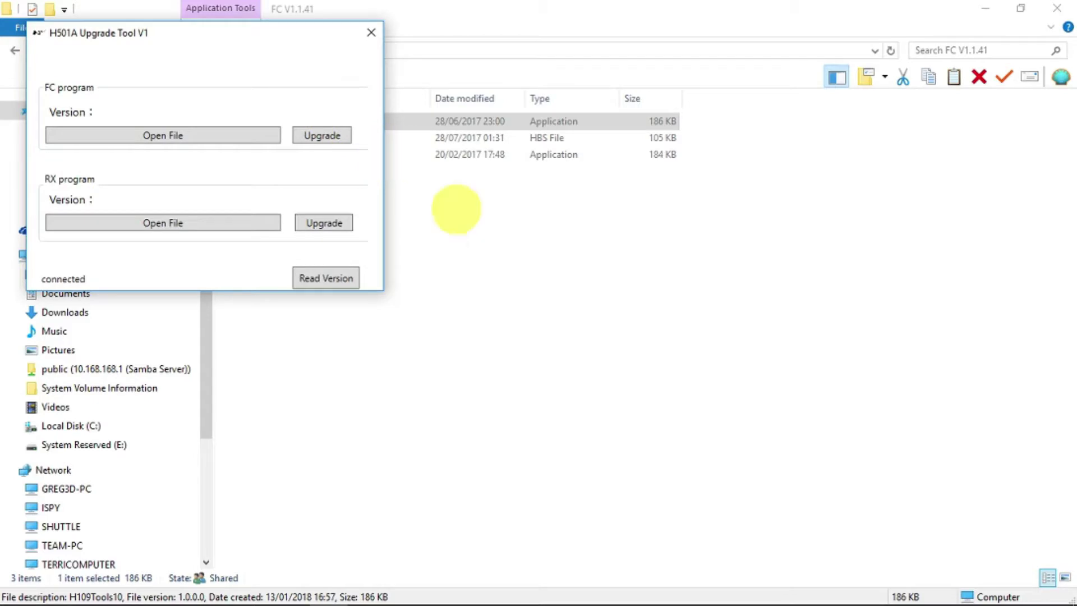
pyautogui.moveTo(253, 40); pyautogui.dragTo(573, 240)
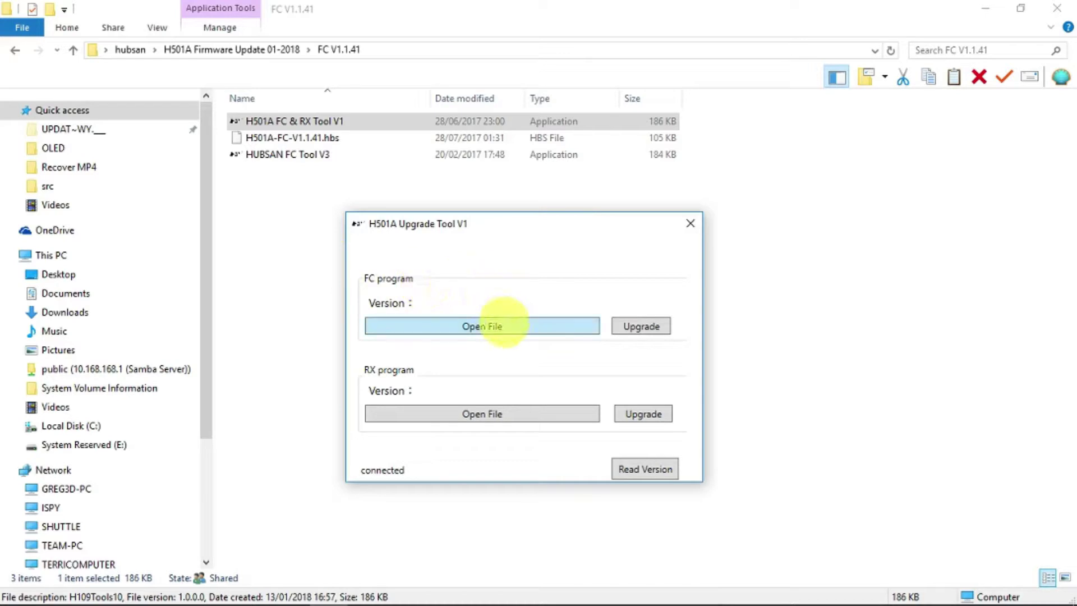
pyautogui.click(496, 325)
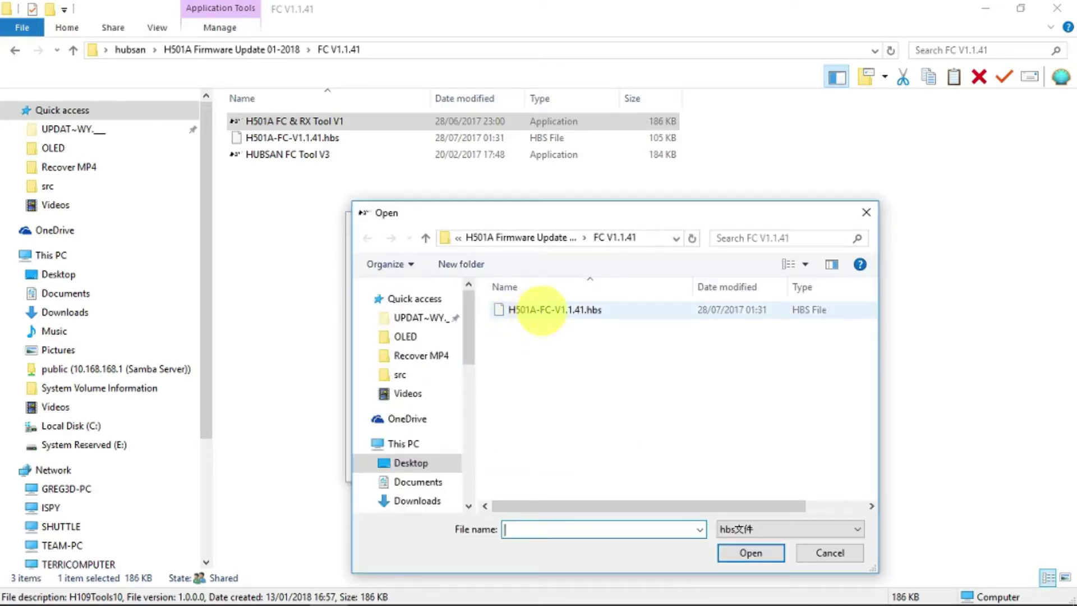
# Step: Load H501A-FC-V1.1.41.hbs as the FC program, upgrade, dismiss the Erase timeout error and retry
pyautogui.click(536, 309)
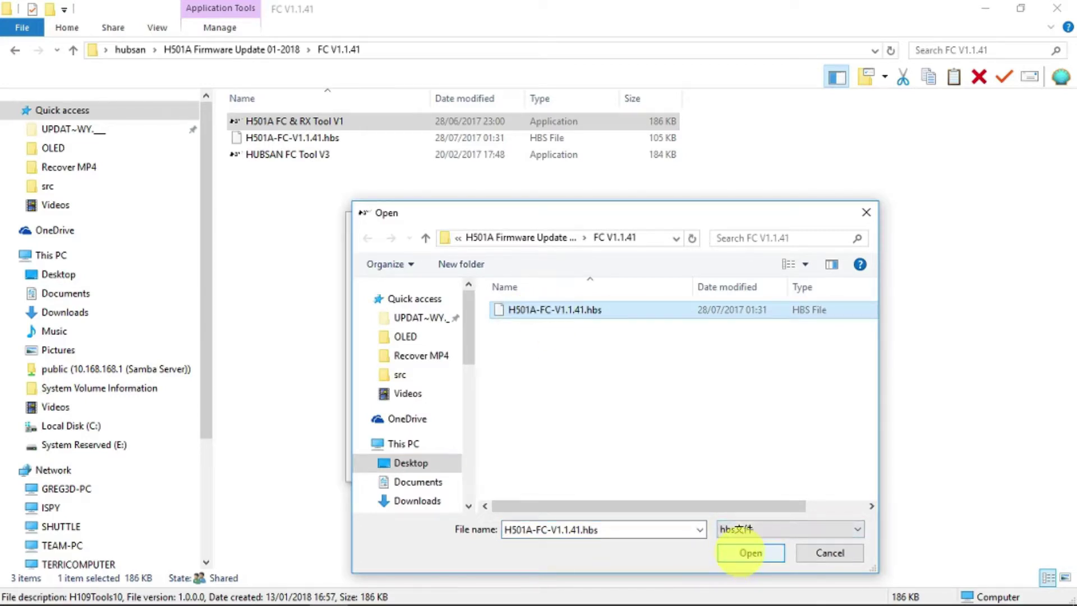
pyautogui.click(749, 553)
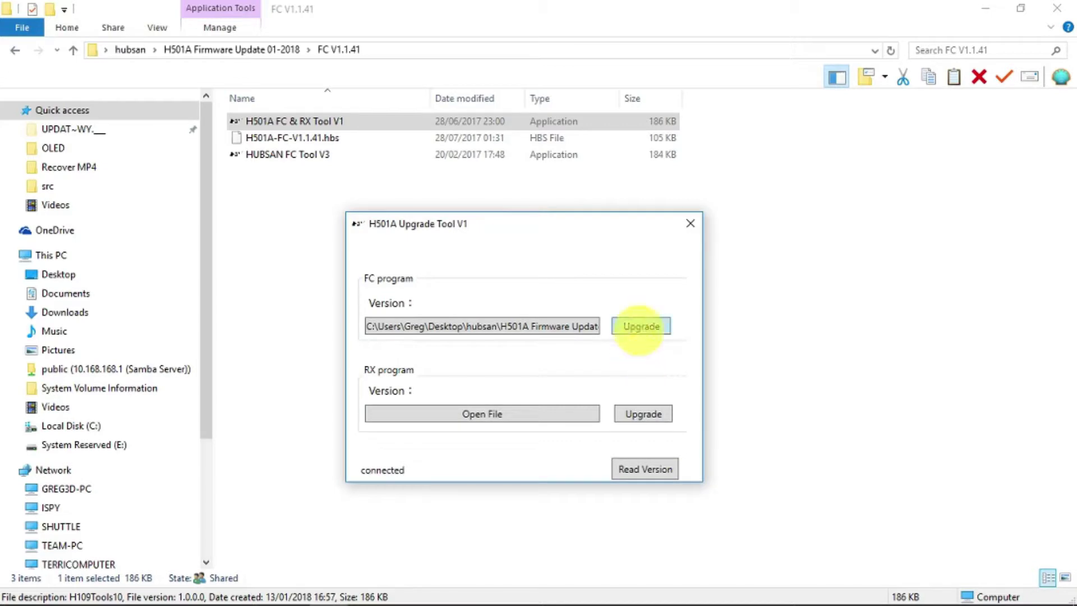
pyautogui.click(641, 327)
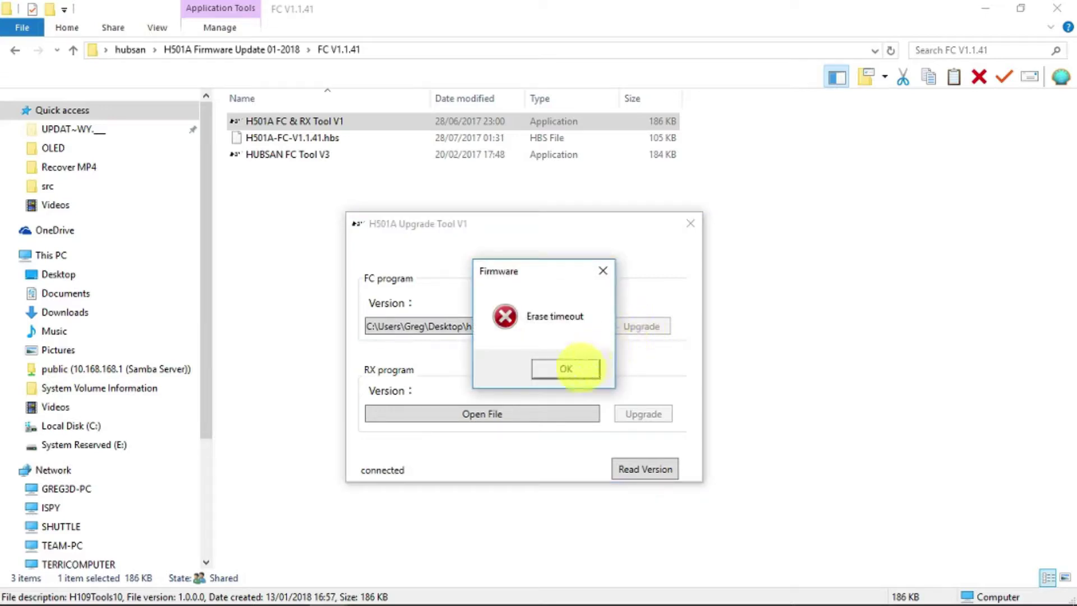
pyautogui.click(572, 369)
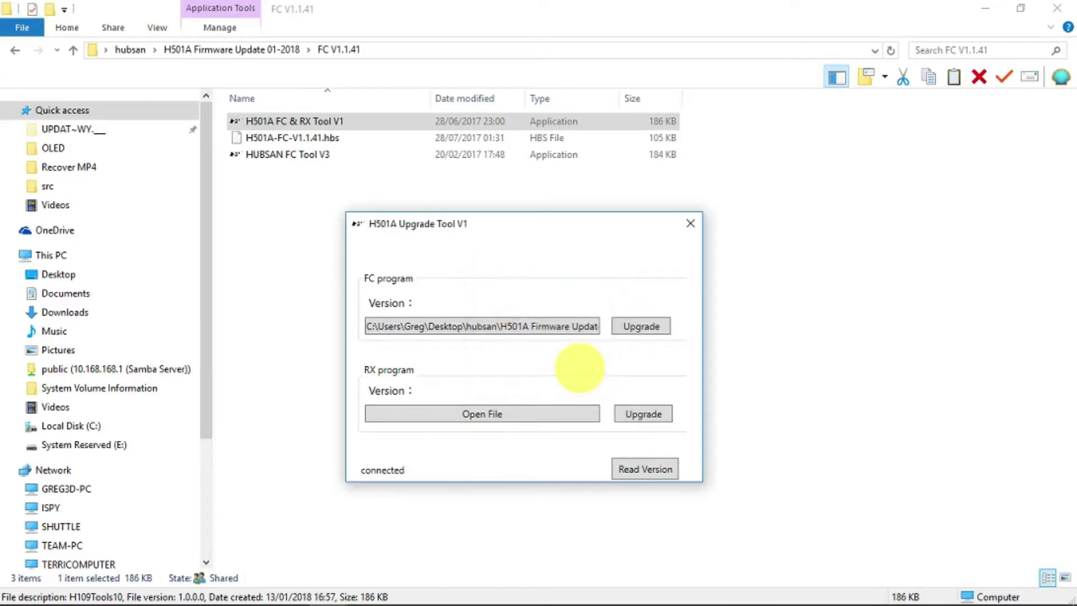
pyautogui.click(632, 327)
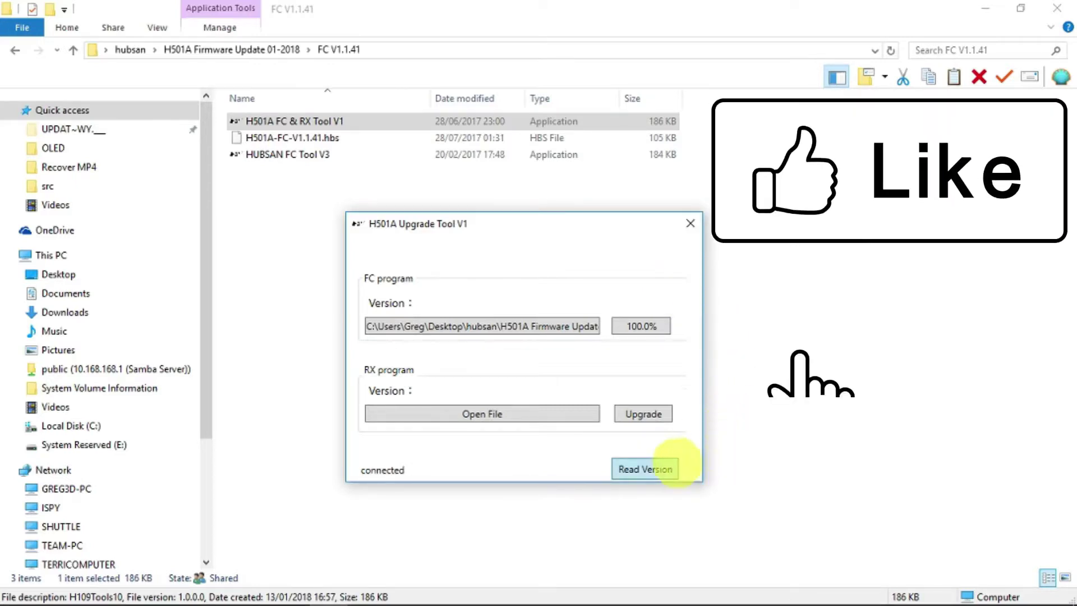
# Step: Read back versions to confirm the flight controller reports H501A-FC V1.1.41
pyautogui.click(645, 469)
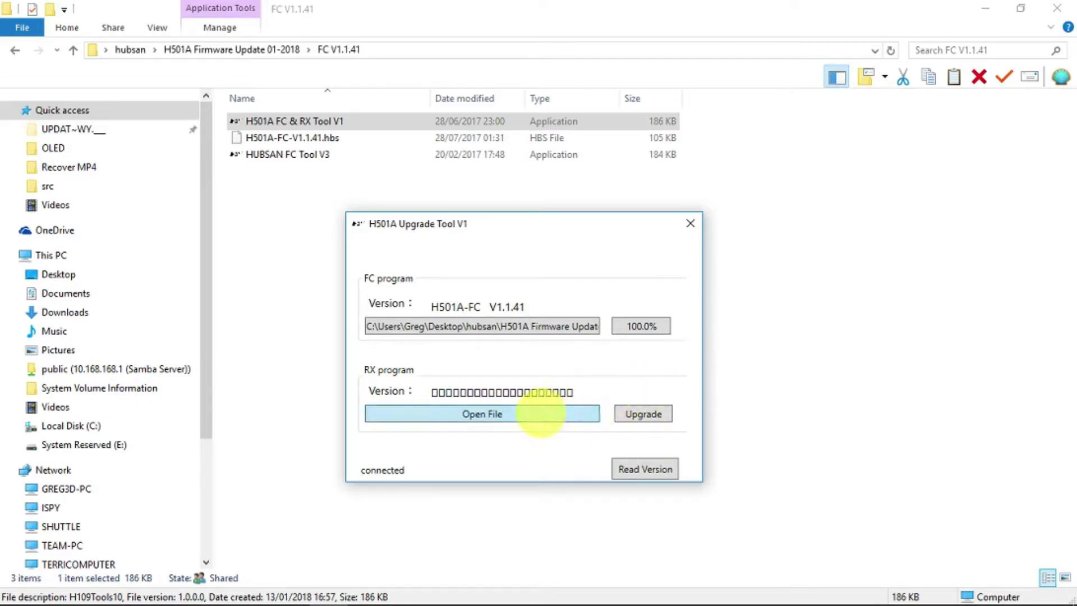
pyautogui.click(540, 413)
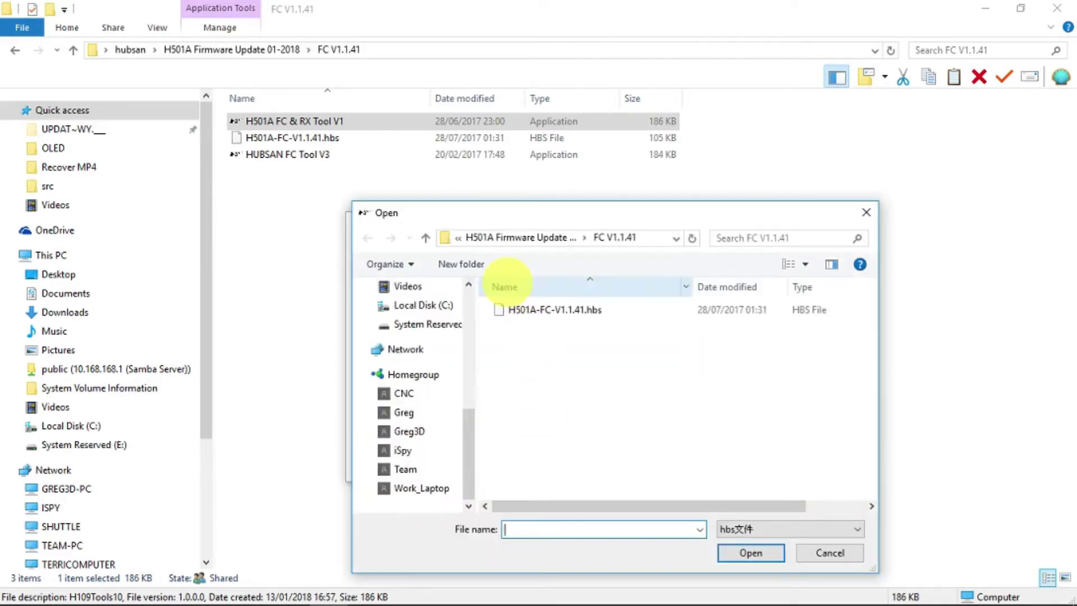
# Step: Load H501SS-RX-V2.1.29.hbs from hubsan > H501SS Firmware Update 11-2017 > RX V2.1.29 and start the RX upgrade
pyautogui.click(458, 237)
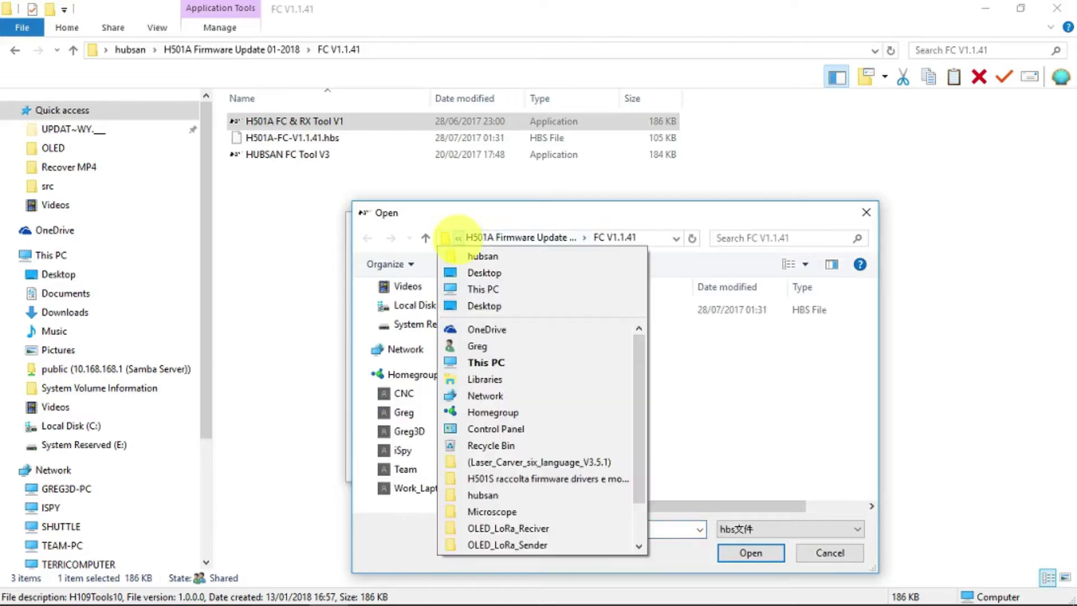
pyautogui.click(471, 255)
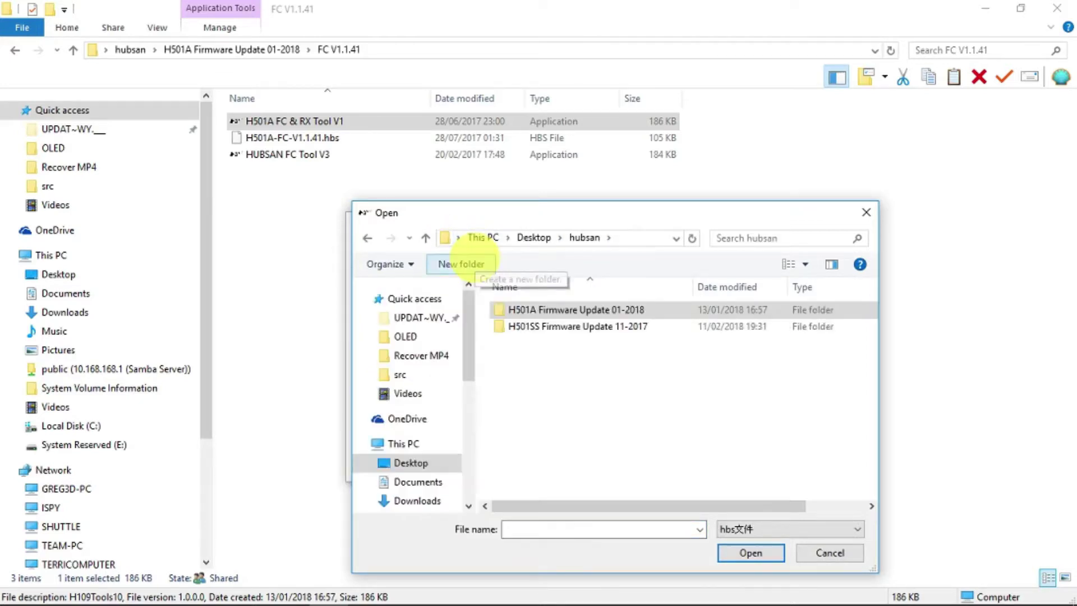
pyautogui.doubleClick(556, 326)
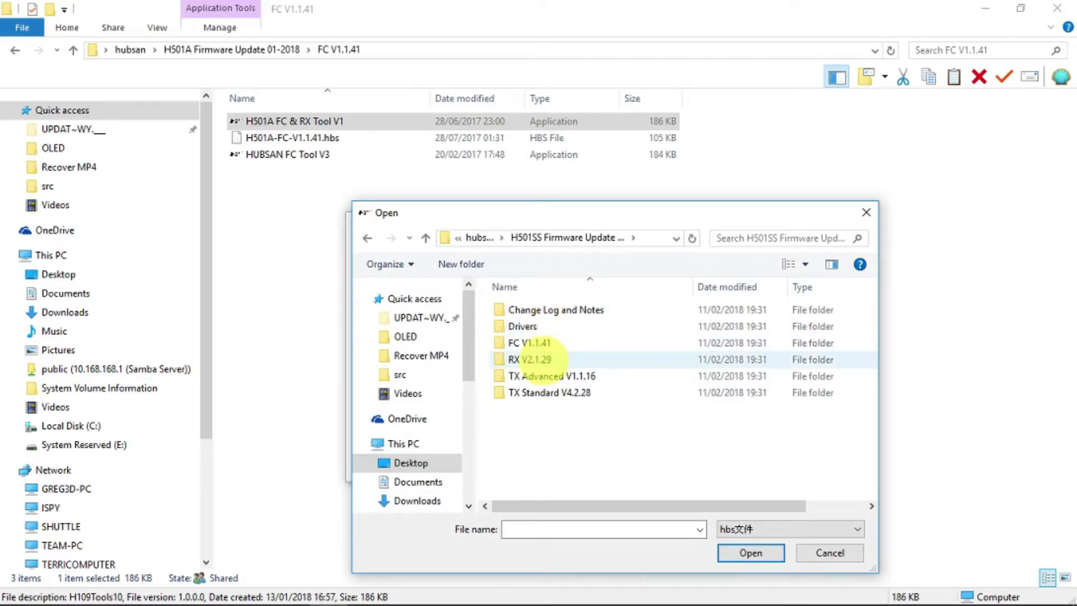
pyautogui.doubleClick(531, 359)
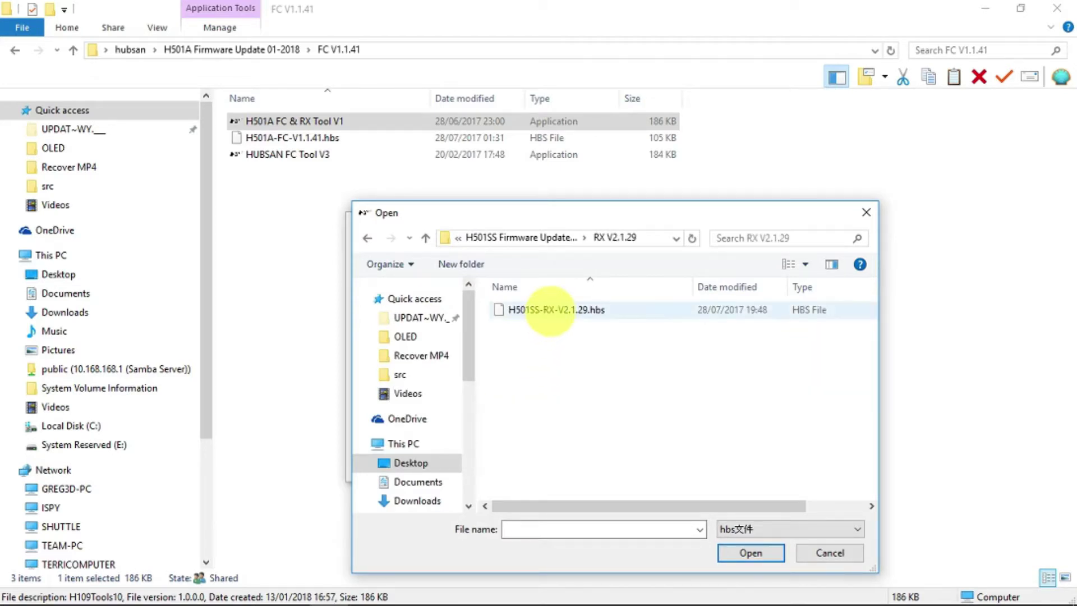
pyautogui.doubleClick(550, 310)
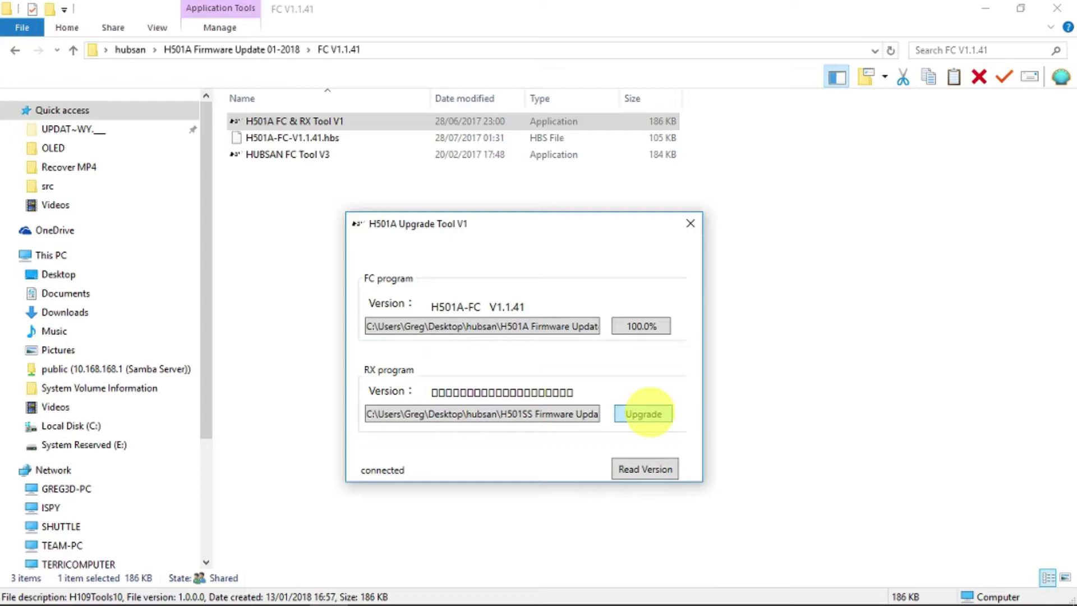
pyautogui.click(644, 414)
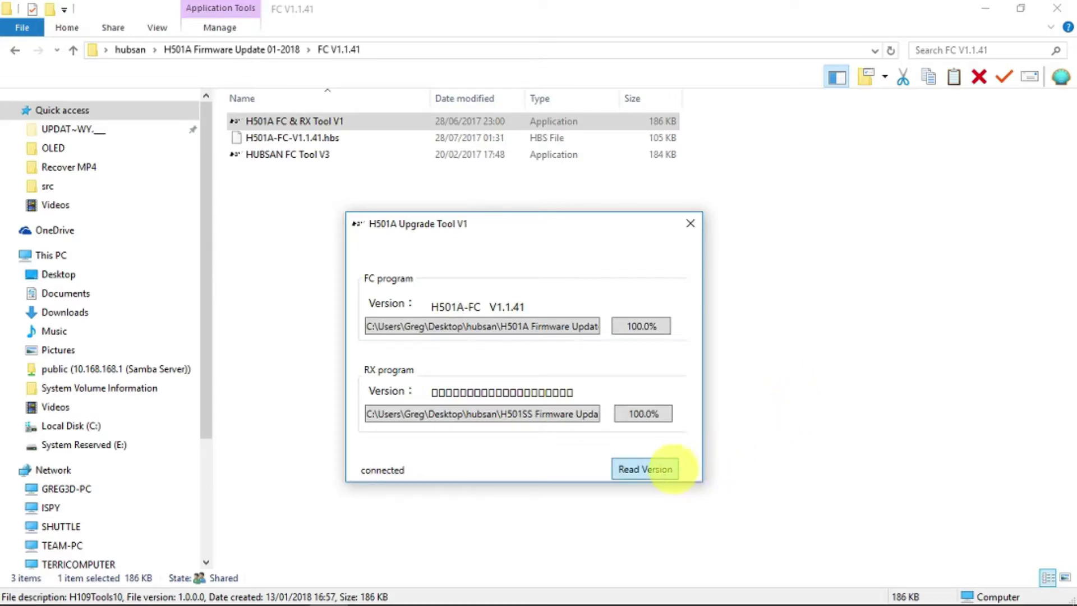
# Step: Read versions repeatedly until the receiver reports H501S-RX-V2.1.29
pyautogui.click(659, 469)
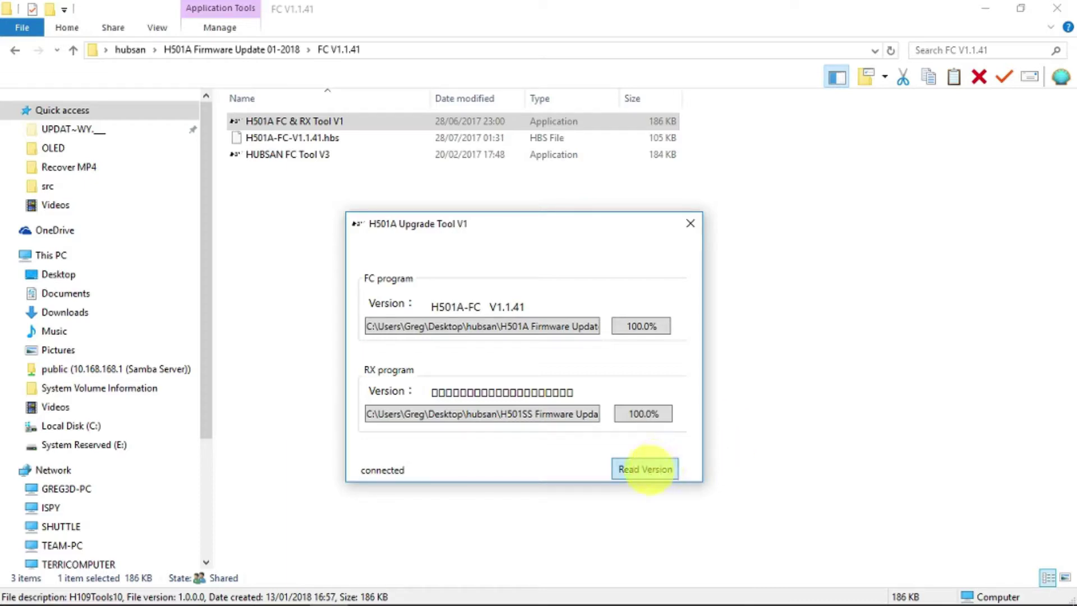
pyautogui.click(645, 469)
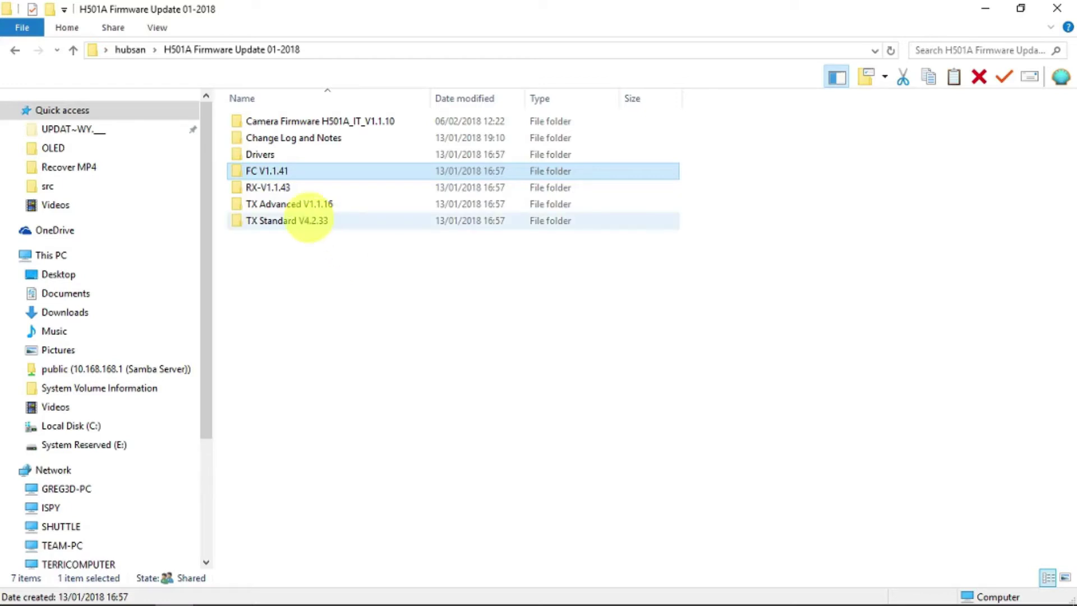
# Step: Open the TX Standard V4.2.33 folder
pyautogui.doubleClick(308, 220)
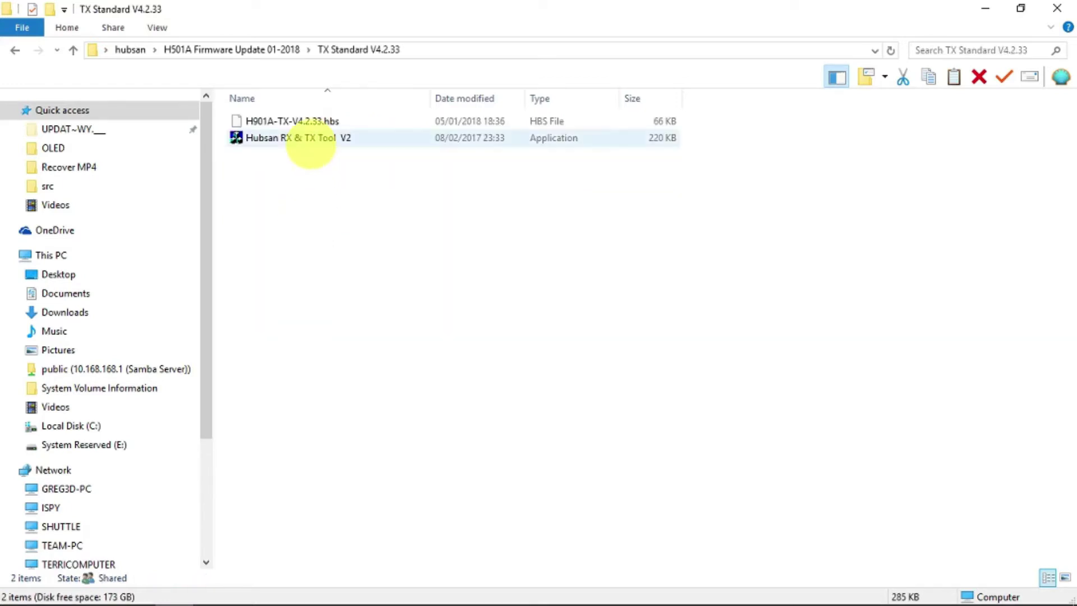
# Step: Launch Hubsan RX & TX Tool V2, load H901A-TX-V4.2.33.hbs and start flashing the transmitter
pyautogui.doubleClick(310, 139)
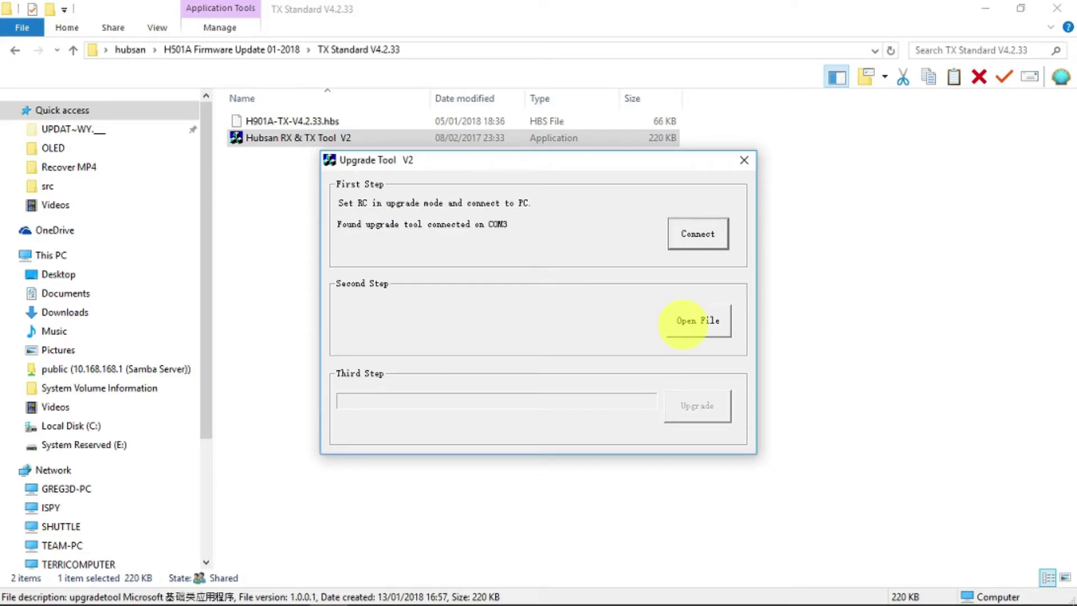
pyautogui.click(682, 324)
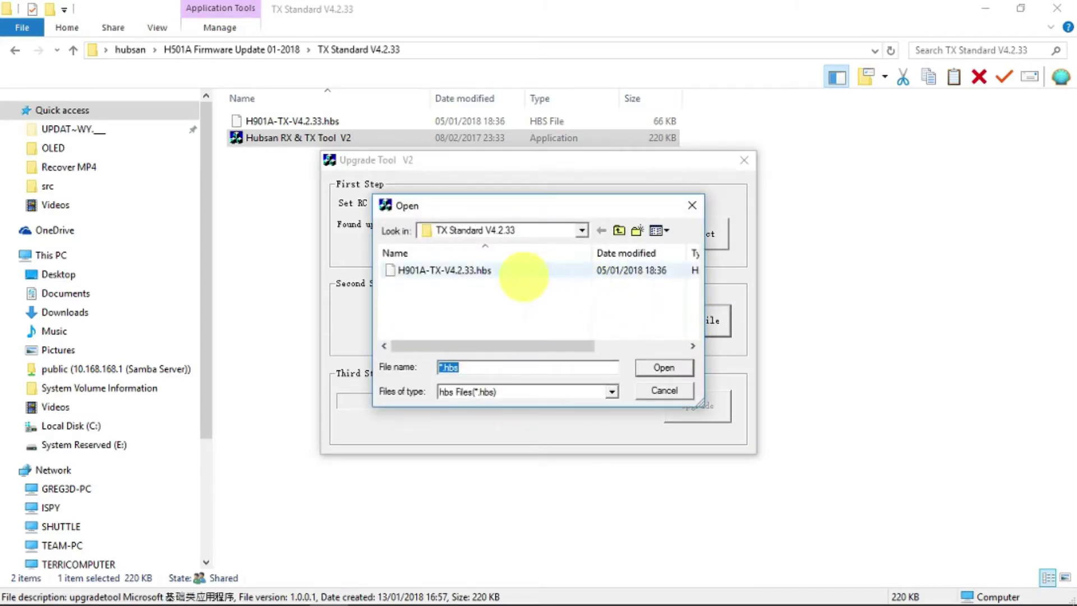
pyautogui.click(488, 271)
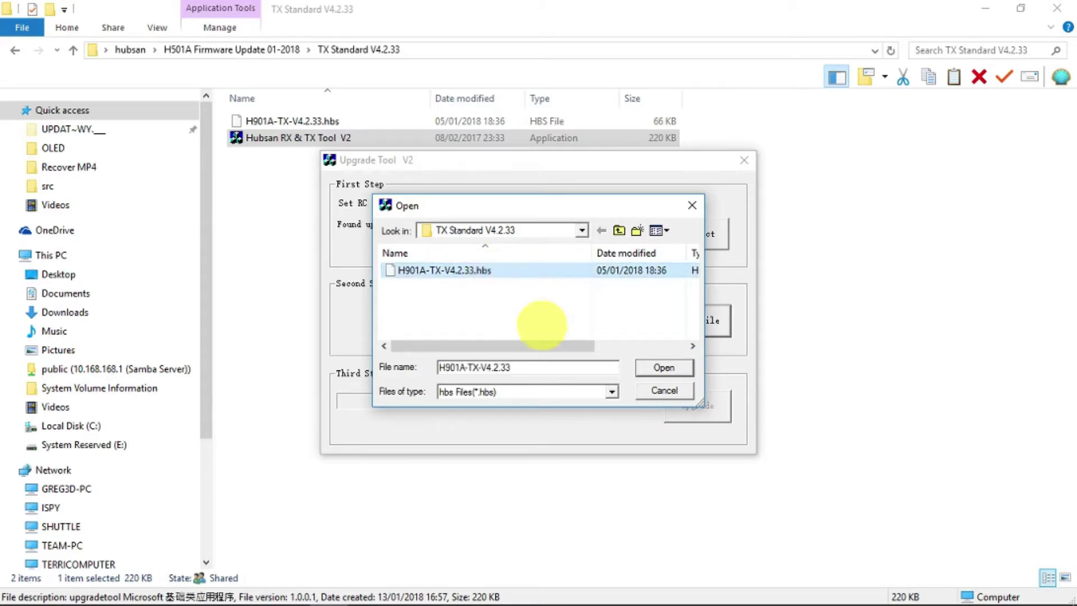
pyautogui.click(659, 368)
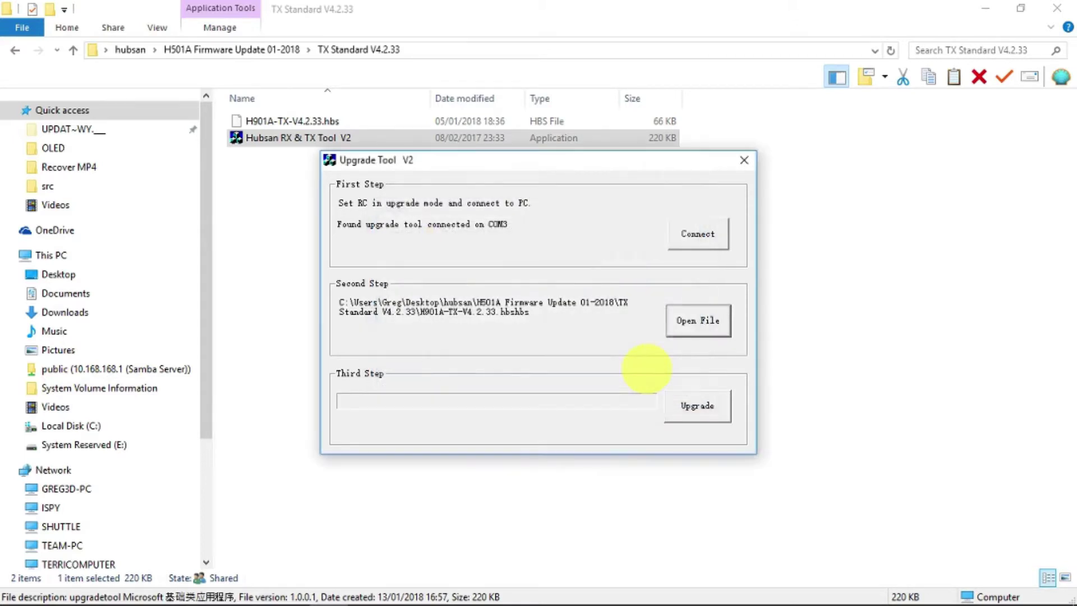
pyautogui.click(696, 407)
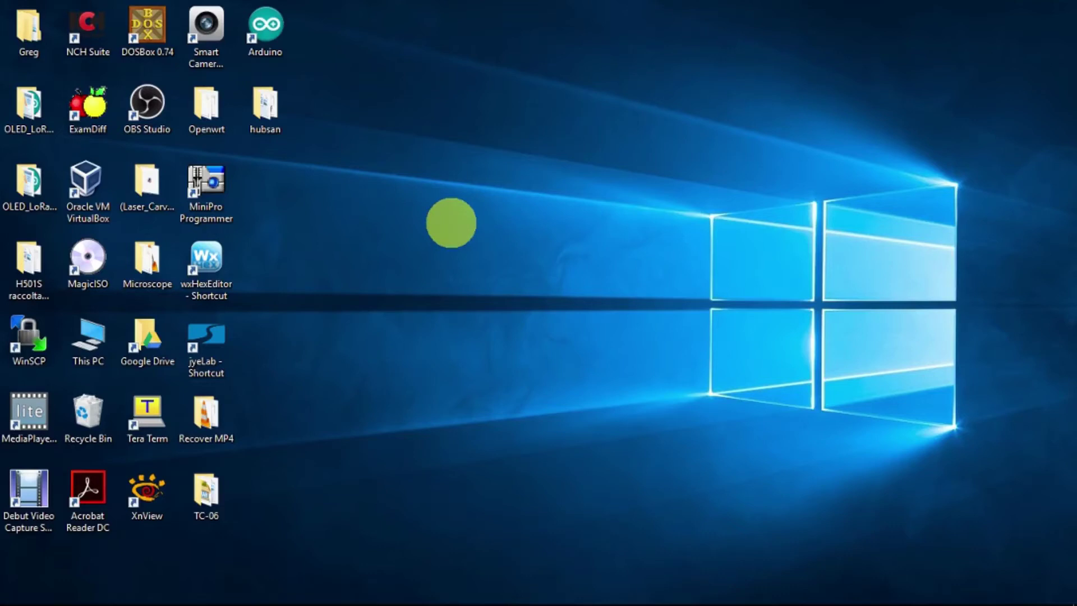
# Step: Open This PC and bring up the Format dialog for drive F:
pyautogui.moveTo(194, 594)
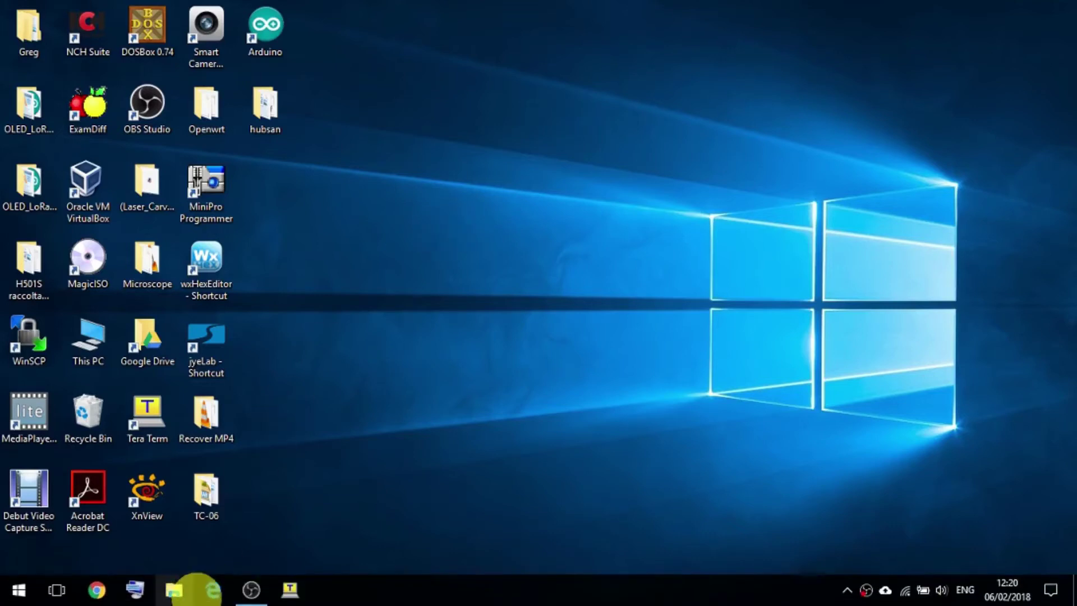
pyautogui.click(173, 589)
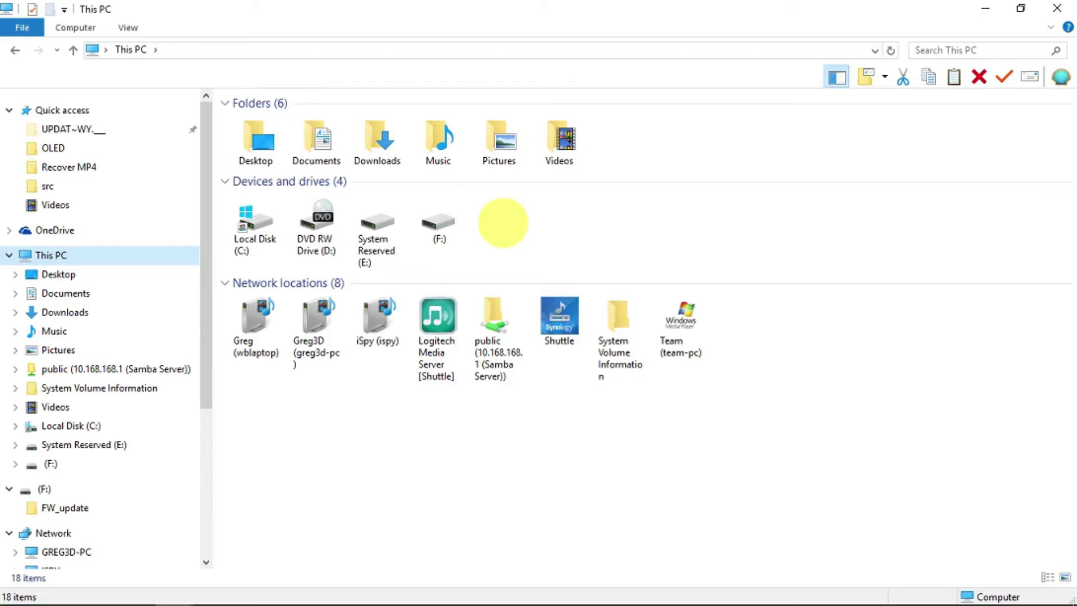
pyautogui.moveTo(437, 221)
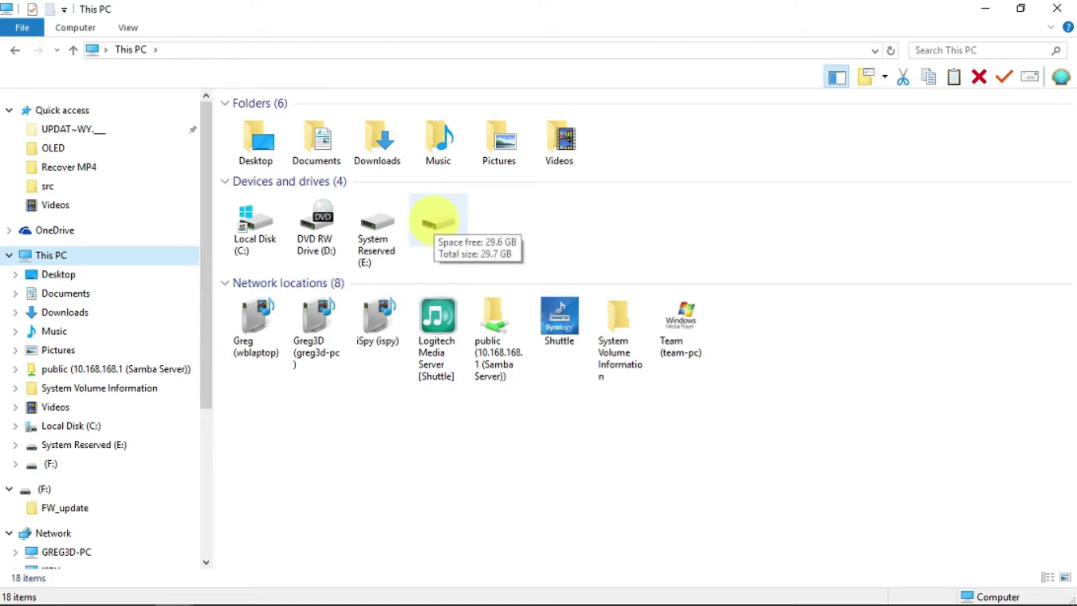
pyautogui.rightClick(435, 220)
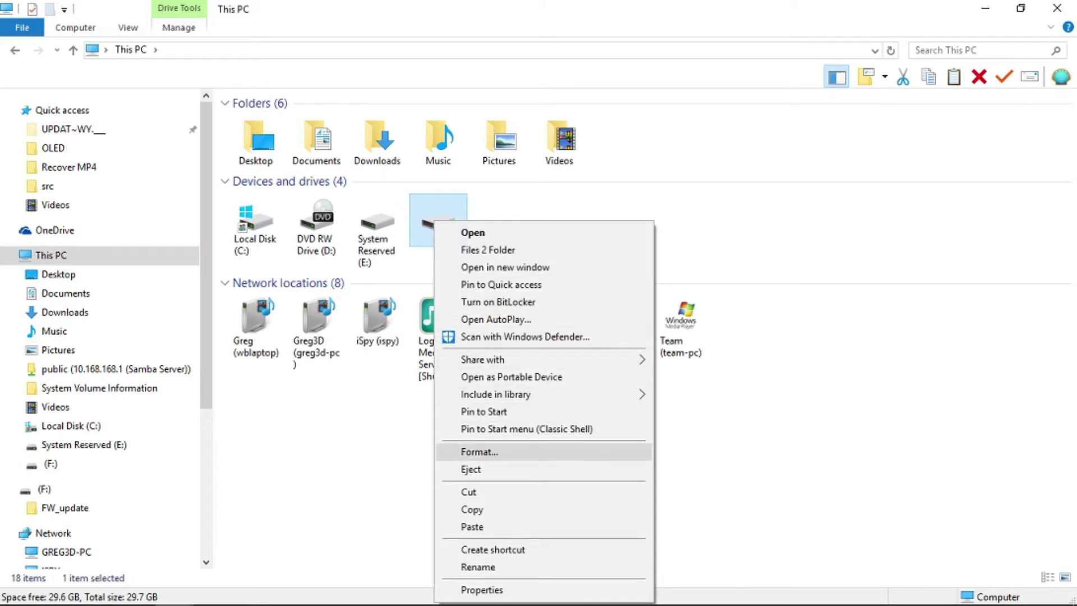
pyautogui.click(477, 452)
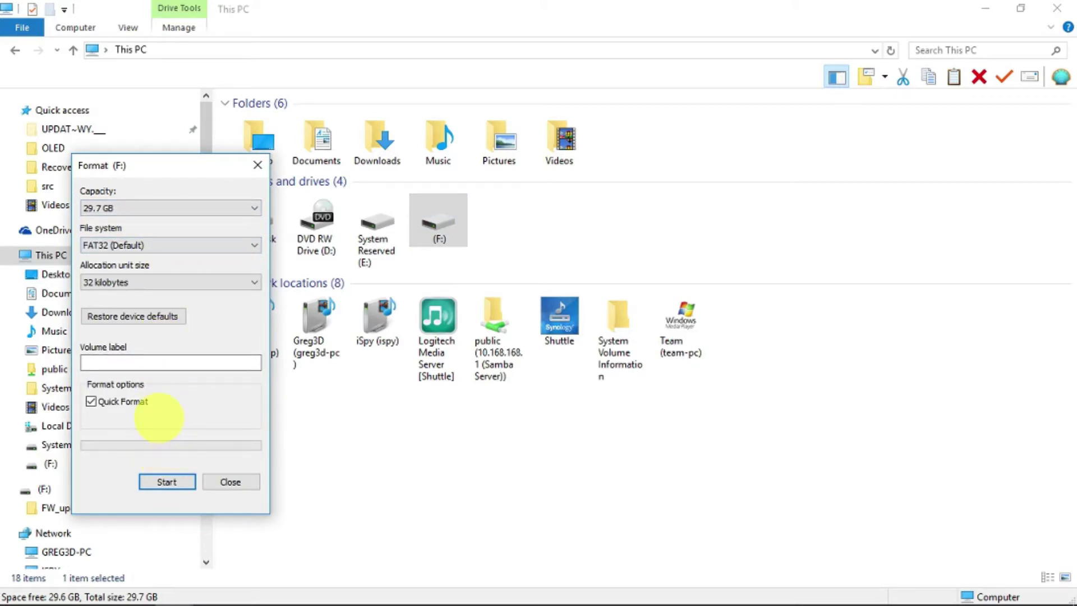
# Step: Quick-format F: as FAT32 with volume label Hubsan and confirm completion
pyautogui.click(153, 362)
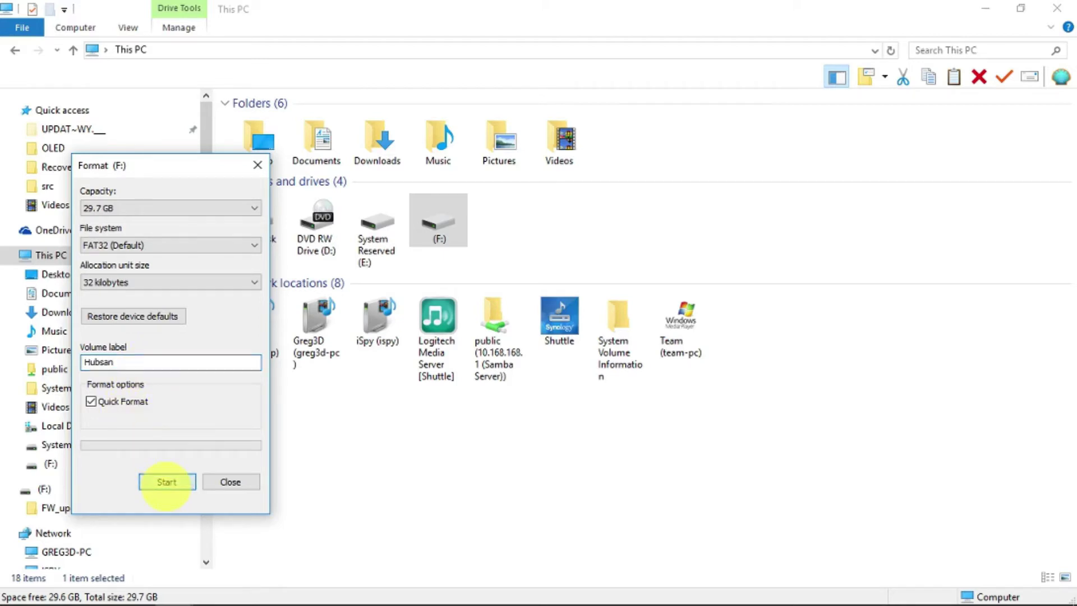
pyautogui.click(166, 482)
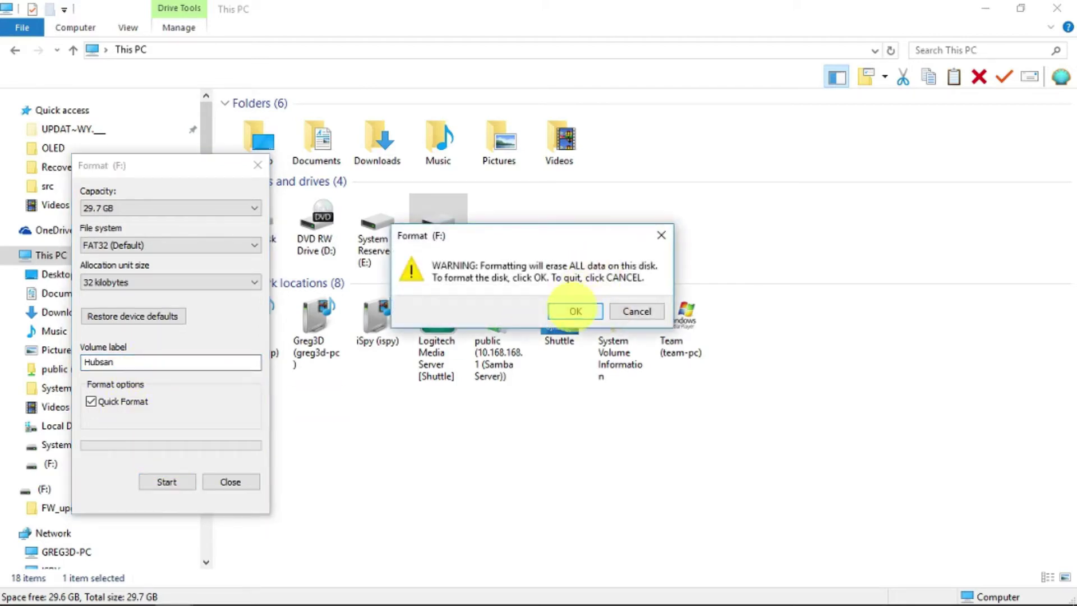
pyautogui.click(574, 310)
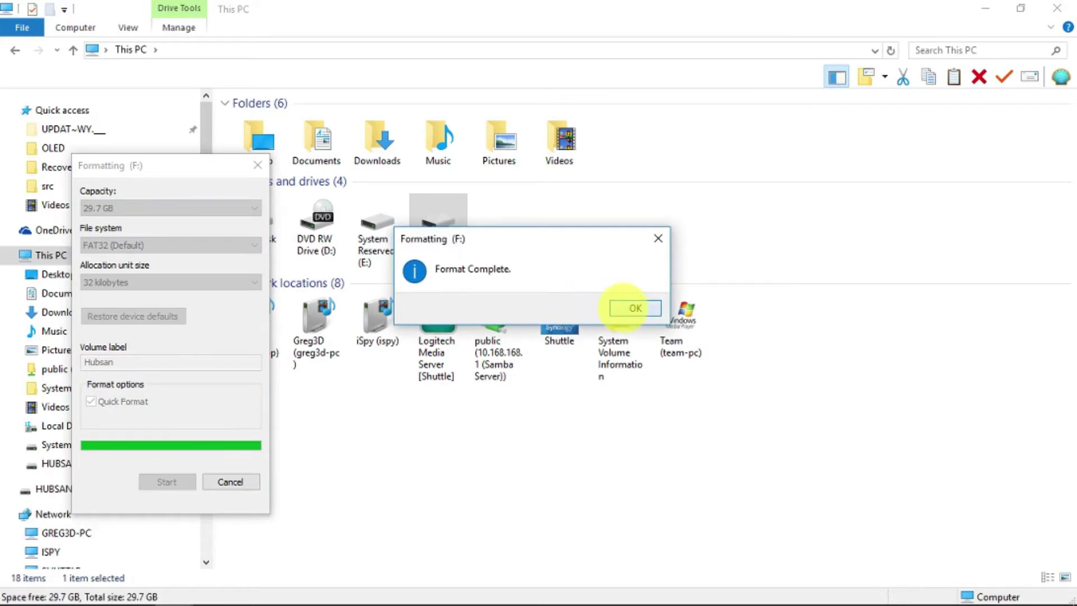
pyautogui.click(632, 308)
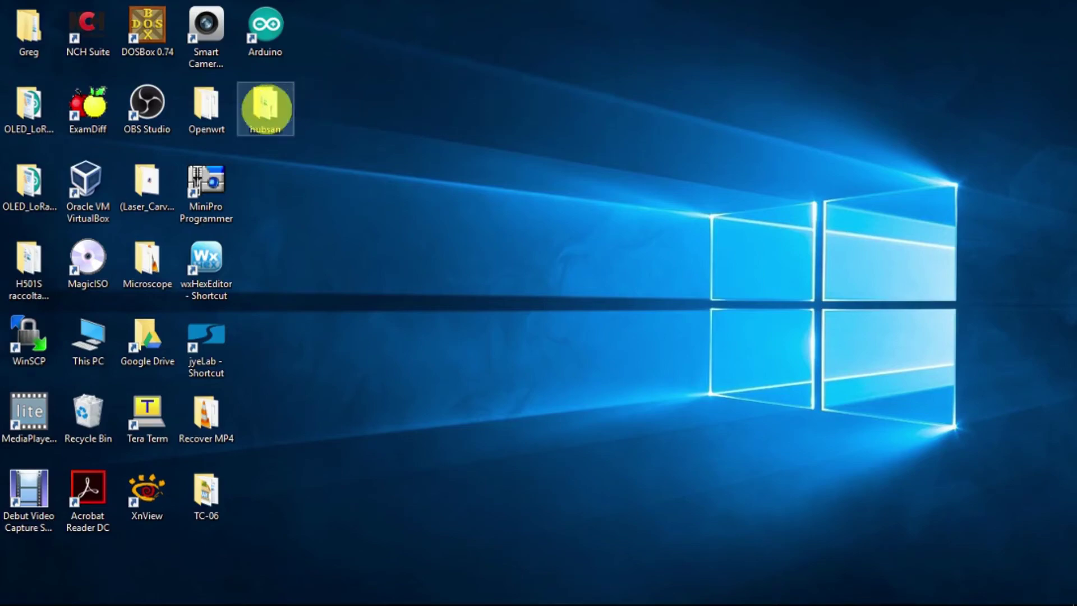
# Step: Open the installation instructions .docx in hubsan > H501A Firmware Update 01-2018 > Camera Firmware H501A_IT_V1.1.10
pyautogui.doubleClick(267, 109)
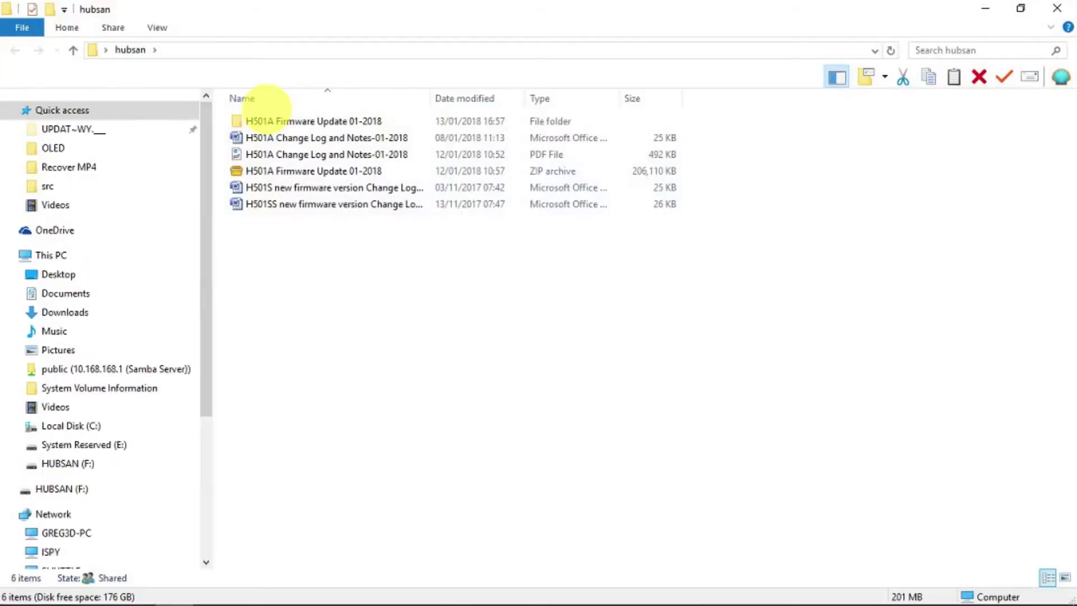
pyautogui.doubleClick(279, 121)
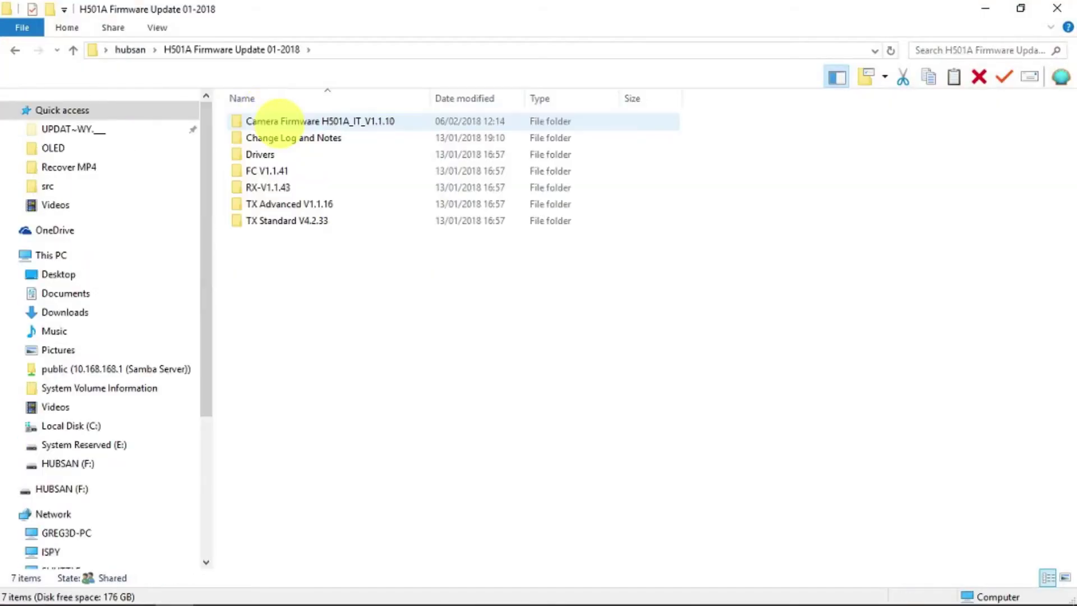
pyautogui.doubleClick(279, 120)
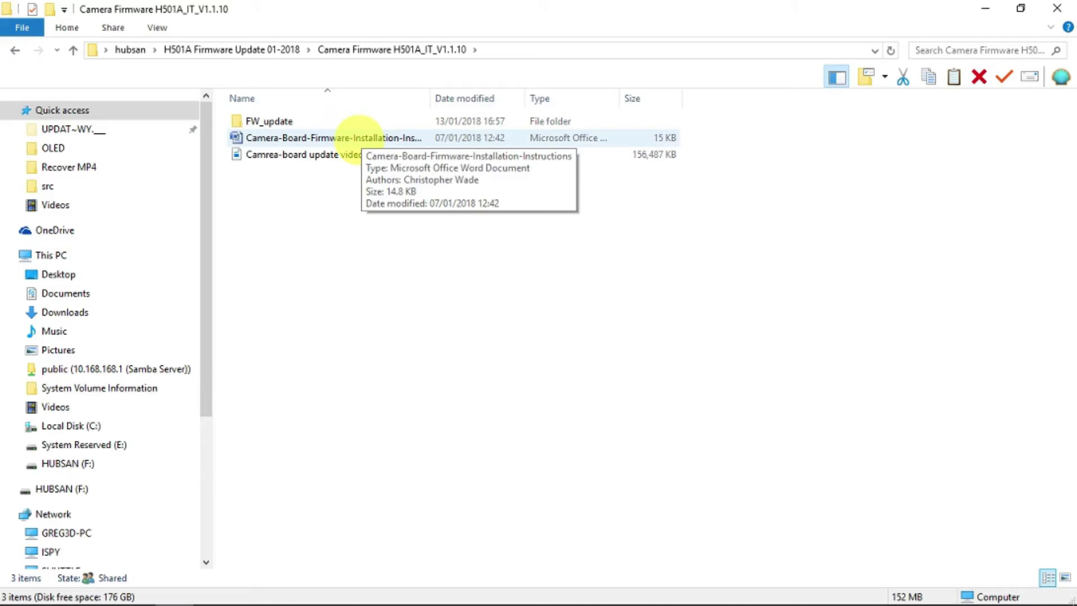
pyautogui.doubleClick(359, 137)
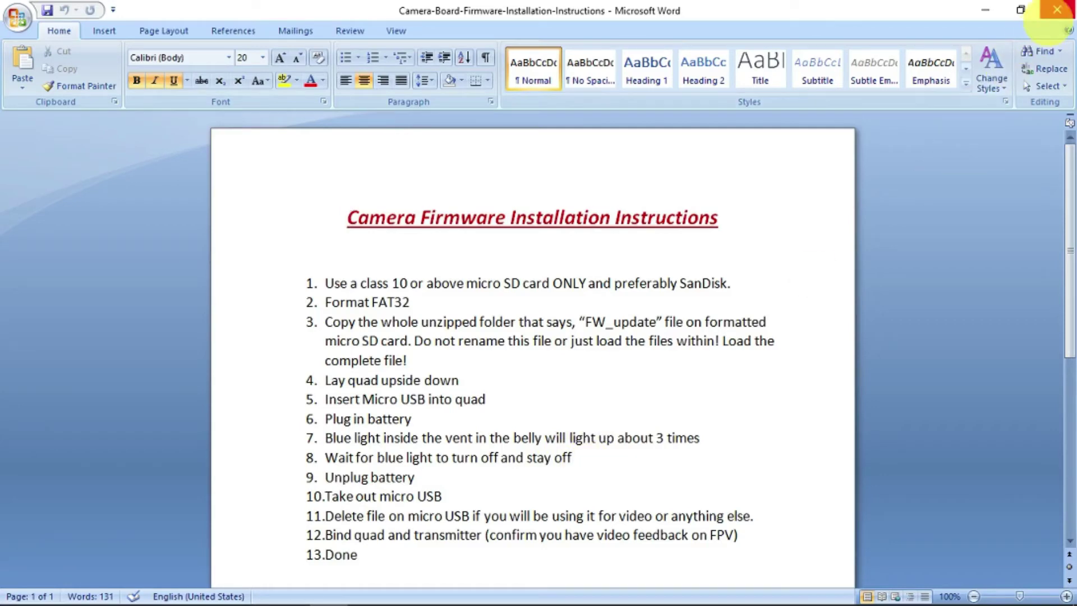
# Step: Close the Camera Firmware Installation Instructions document and exit Word
pyautogui.click(1055, 16)
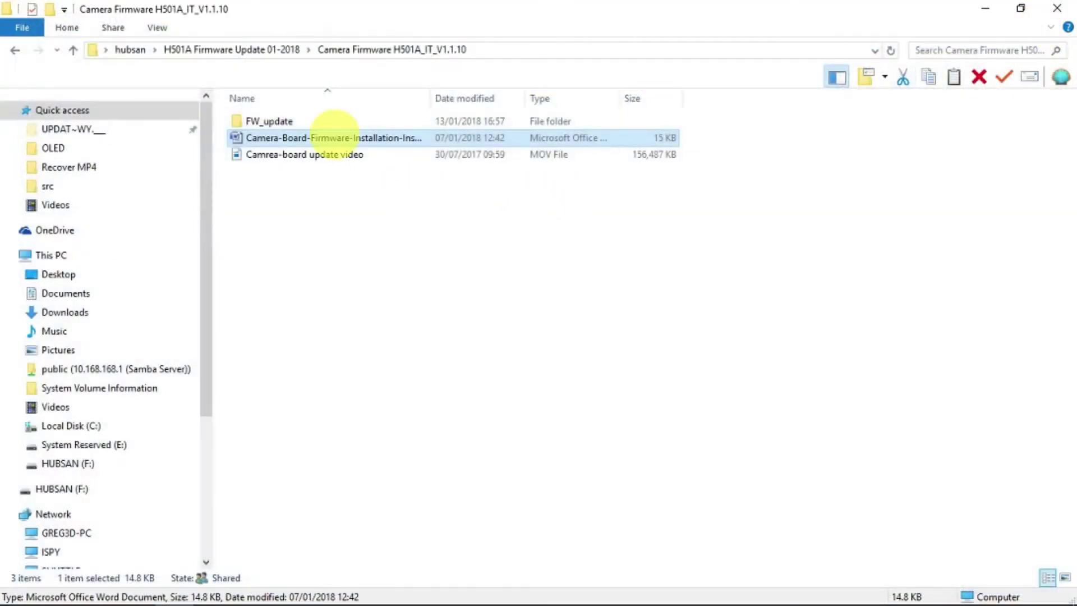
# Step: Send the FW_update folder to the HUBSAN (F:) card
pyautogui.click(297, 122)
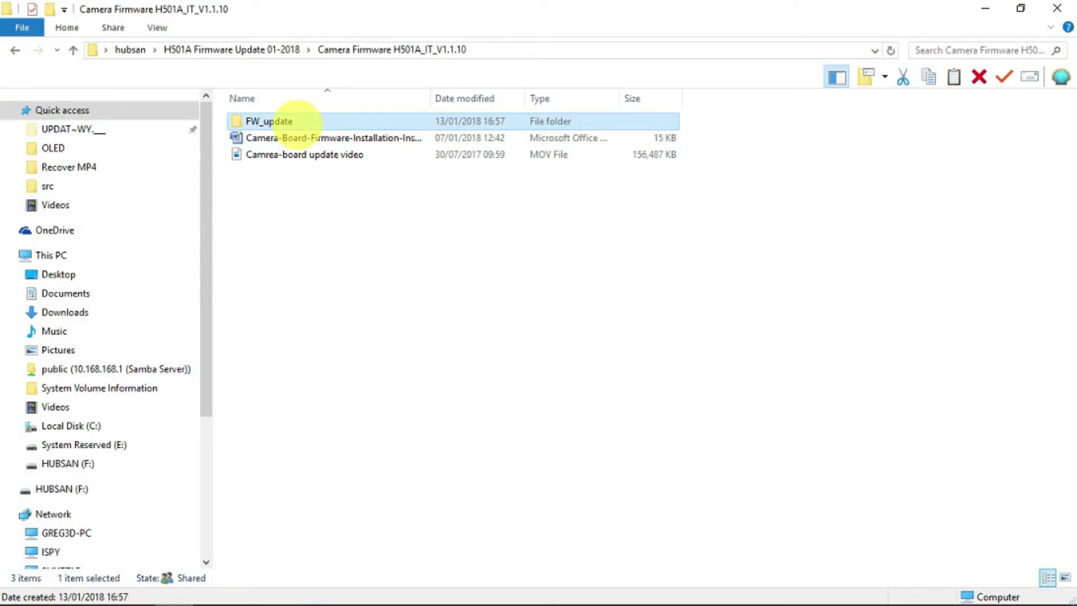
pyautogui.rightClick(298, 121)
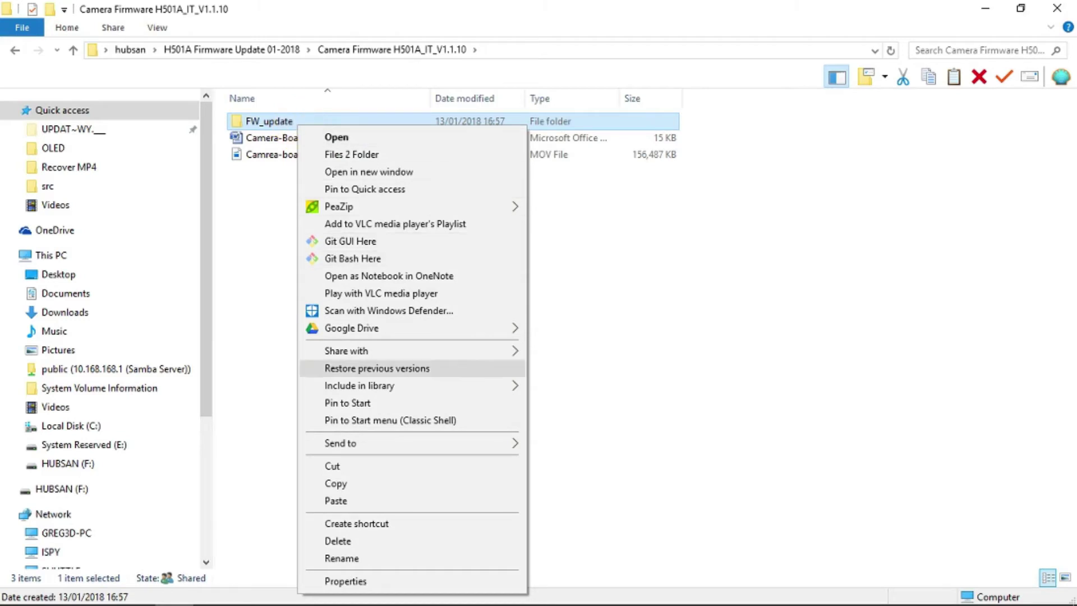
pyautogui.moveTo(477, 443)
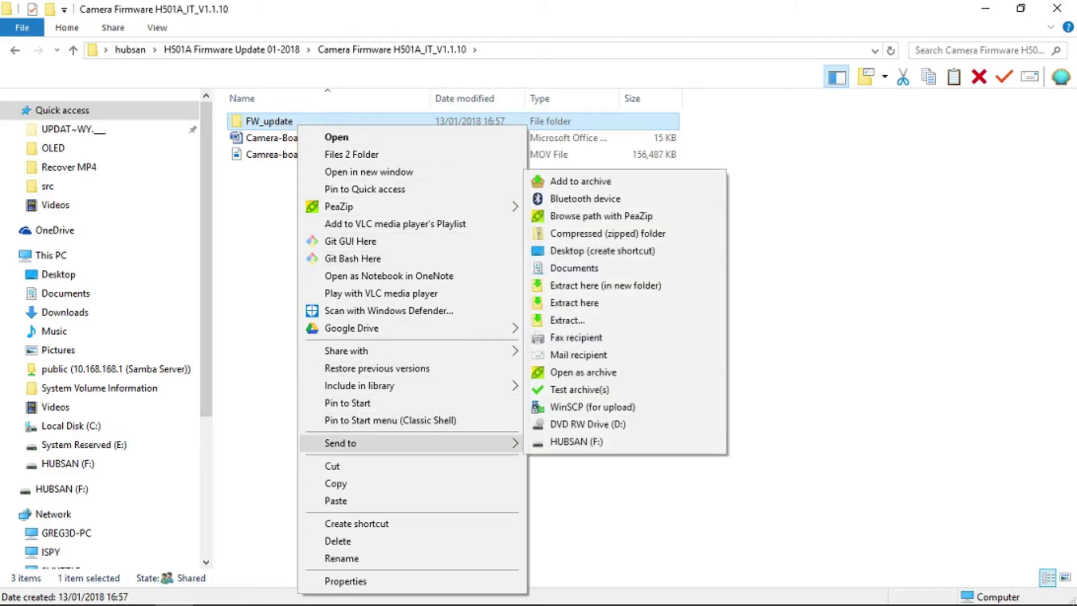
pyautogui.click(579, 442)
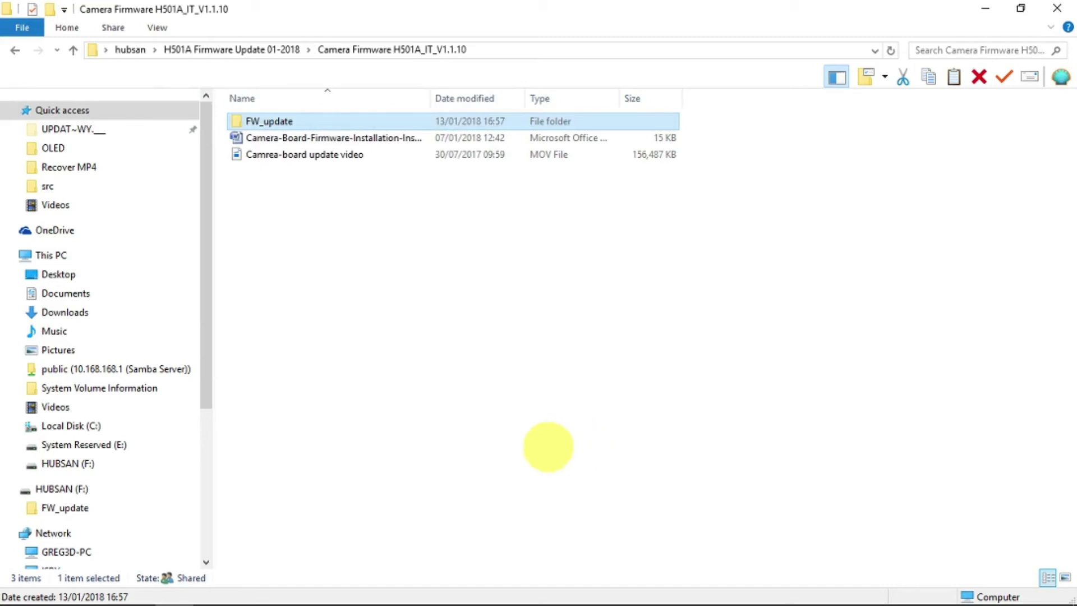
# Step: Check that FW_update's four firmware files are on HUBSAN (F:), then close File Explorer
pyautogui.doubleClick(106, 487)
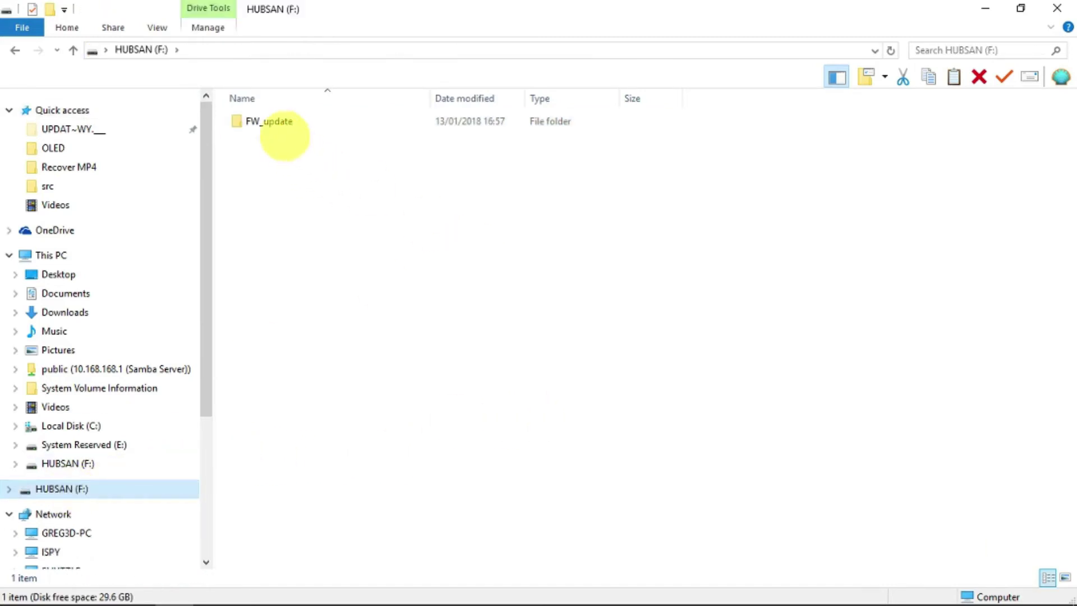
pyautogui.doubleClick(274, 123)
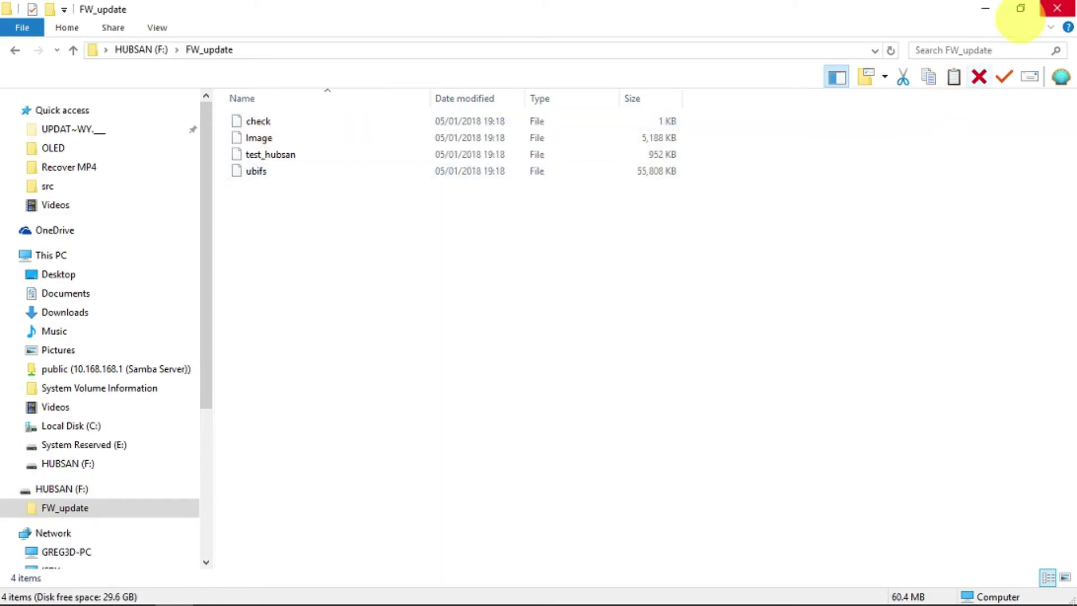
pyautogui.click(1059, 8)
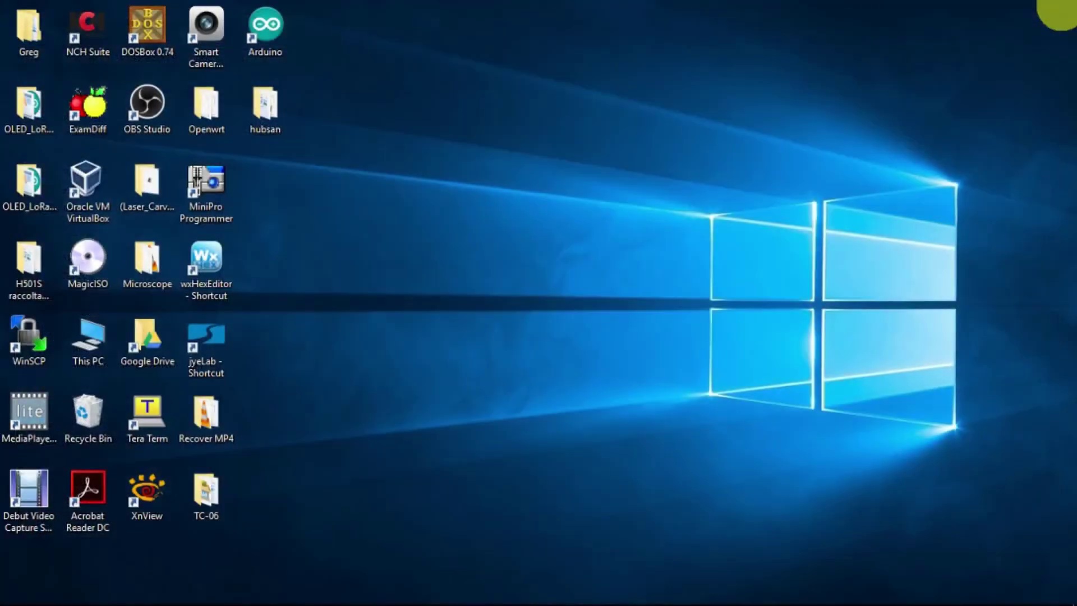